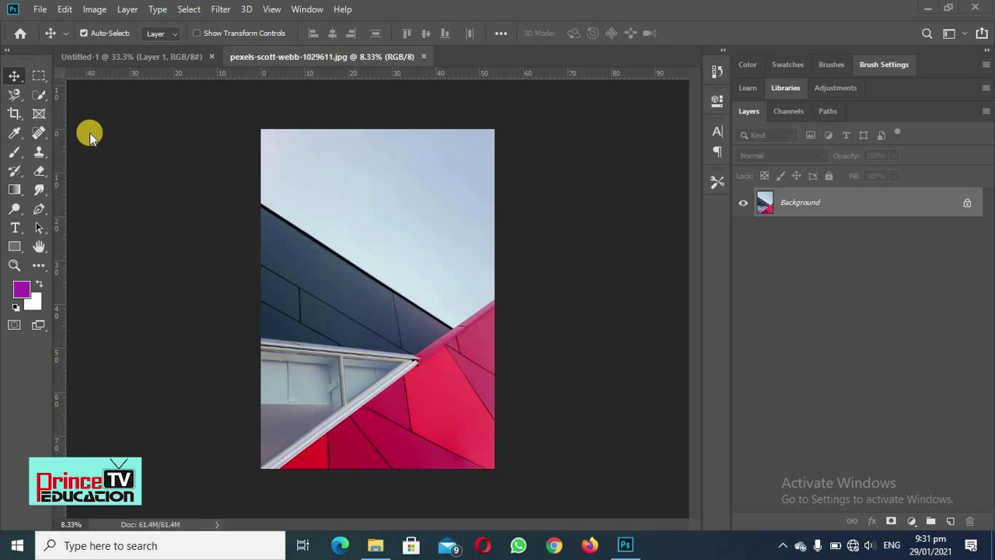
# Step: Activate the Eraser Tool and look over its brush size, hardness and preset options
pyautogui.click(39, 171)
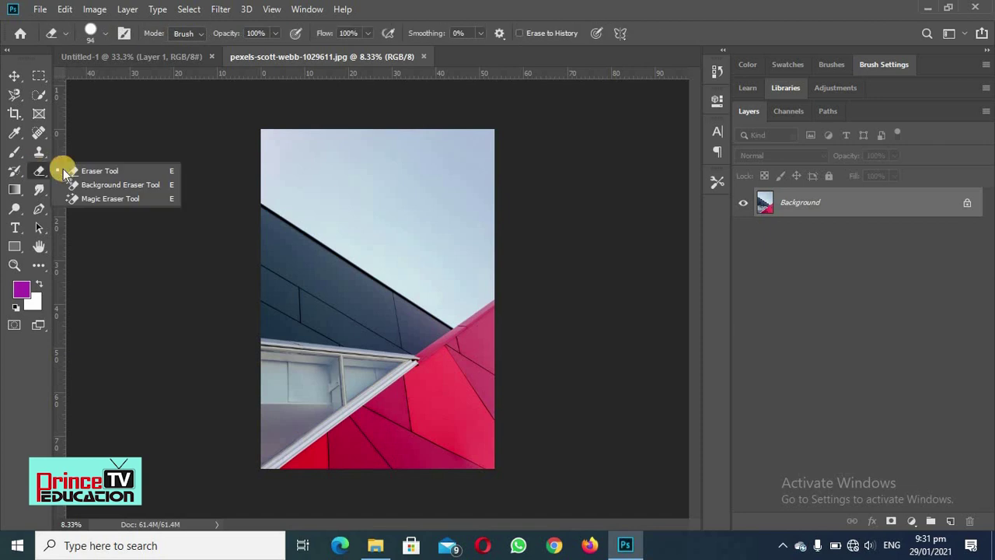
pyautogui.click(81, 172)
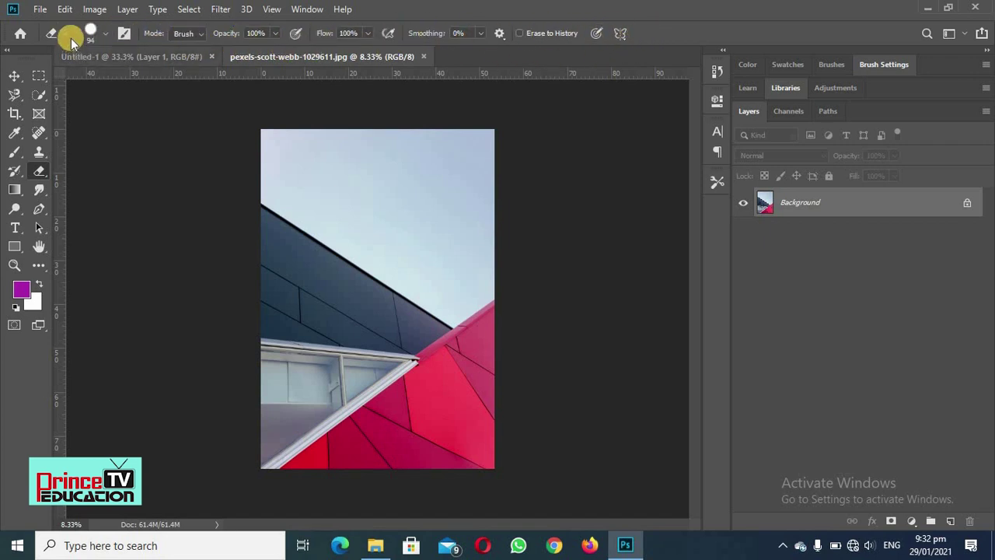
pyautogui.click(14, 152)
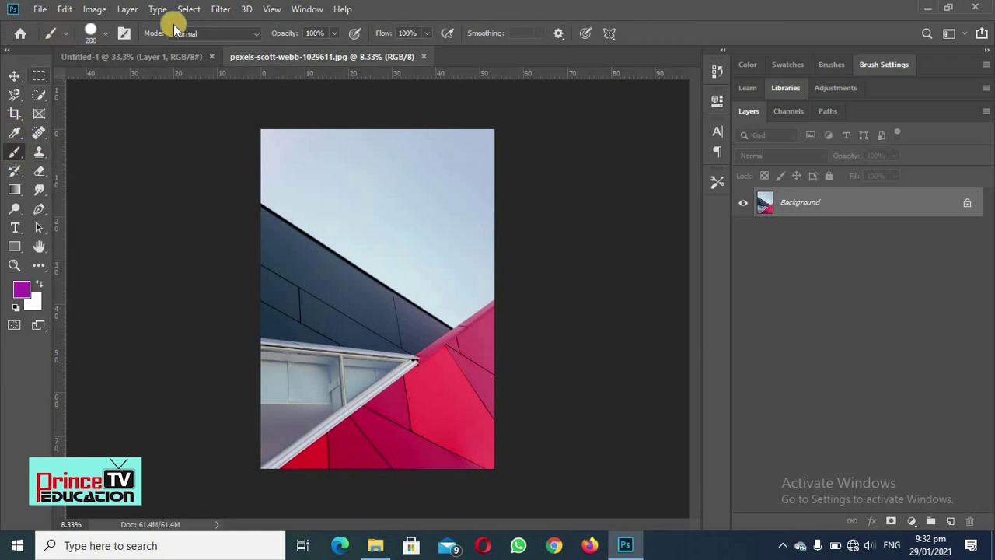
pyautogui.click(39, 171)
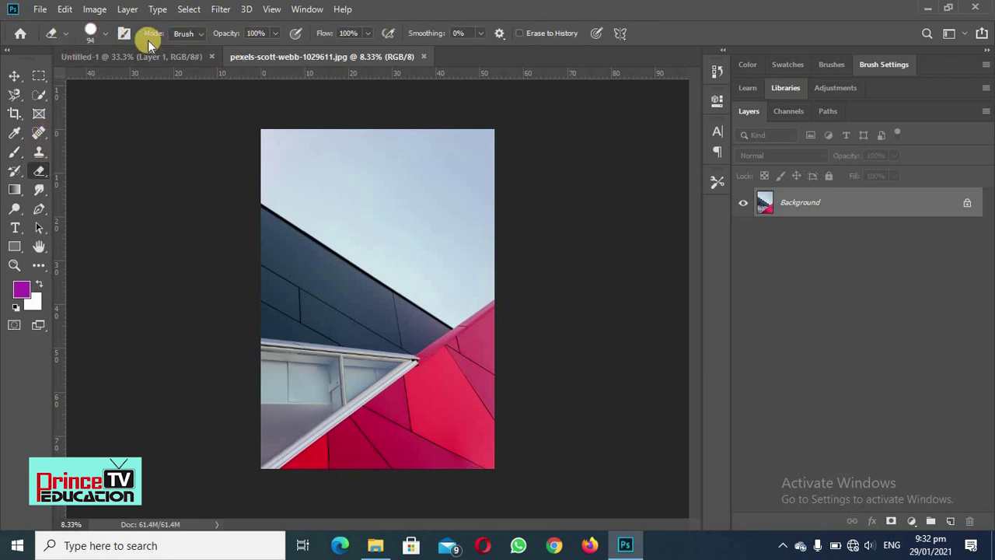
pyautogui.click(99, 33)
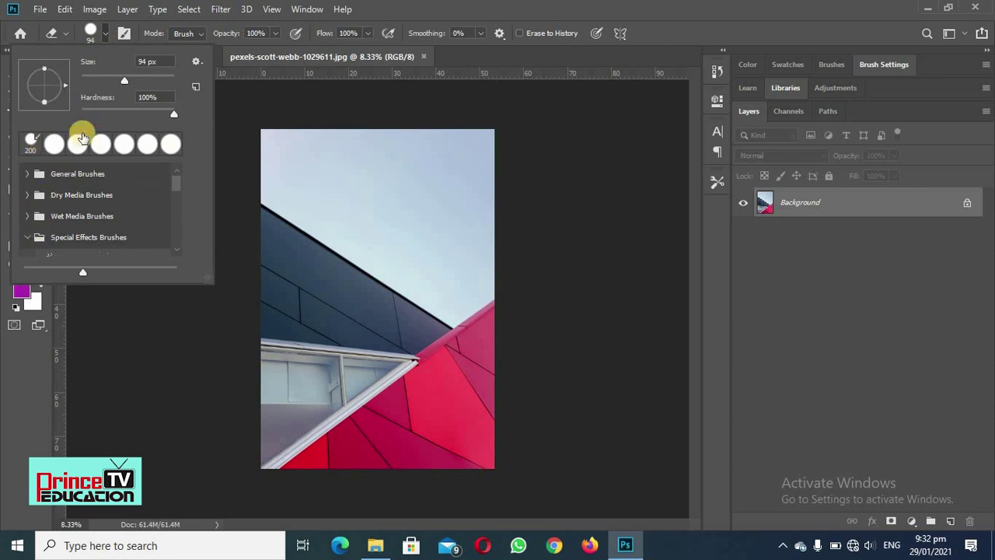
pyautogui.click(407, 3)
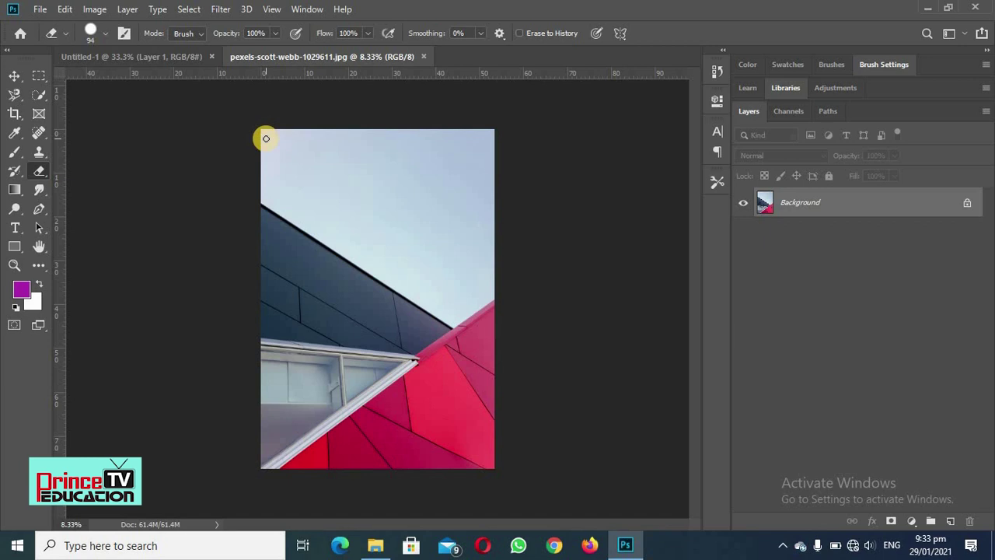
# Step: Enlarge the eraser to 175 px and erase along the top of the sky, first to white, and again with purple as background color
pyautogui.press(']')
pyautogui.press(']')
pyautogui.press(']')
pyautogui.press(']')
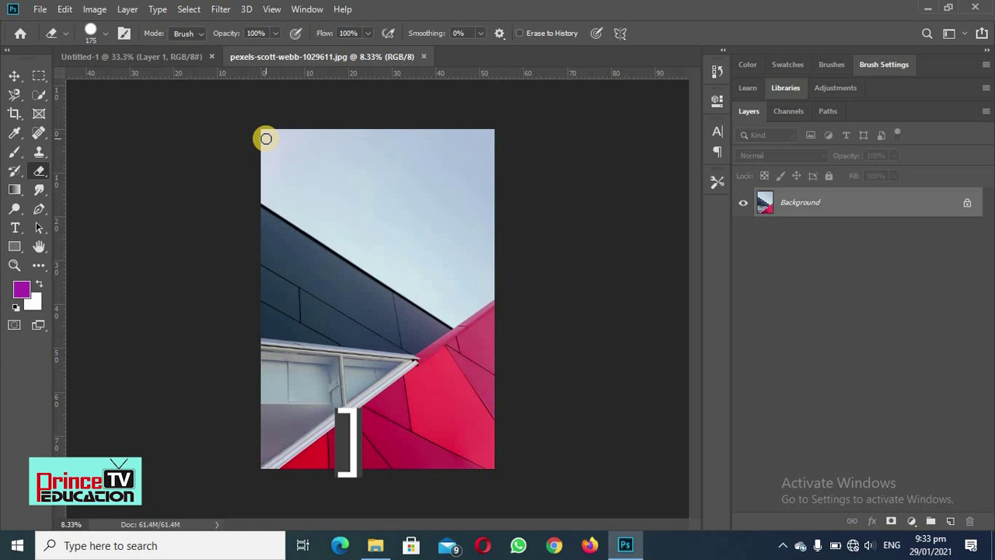
pyautogui.press('[')
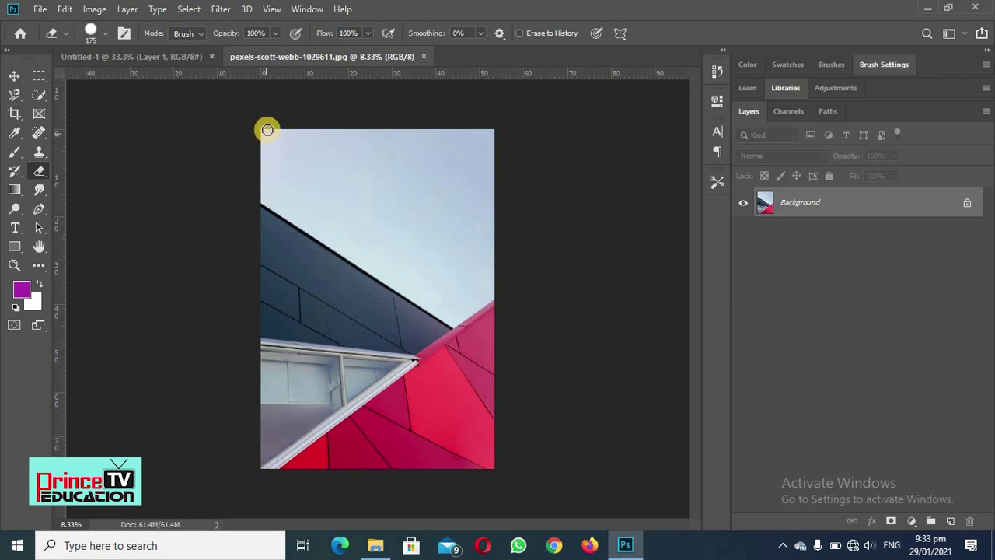
pyautogui.moveTo(263, 135)
pyautogui.mouseDown()
pyautogui.moveTo(404, 131)
pyautogui.moveTo(252, 147)
pyautogui.moveTo(311, 143)
pyautogui.moveTo(278, 132)
pyautogui.moveTo(336, 140)
pyautogui.moveTo(333, 132)
pyautogui.moveTo(363, 147)
pyautogui.moveTo(451, 136)
pyautogui.moveTo(311, 142)
pyautogui.moveTo(375, 134)
pyautogui.moveTo(398, 151)
pyautogui.moveTo(325, 132)
pyautogui.moveTo(395, 136)
pyautogui.mouseUp()
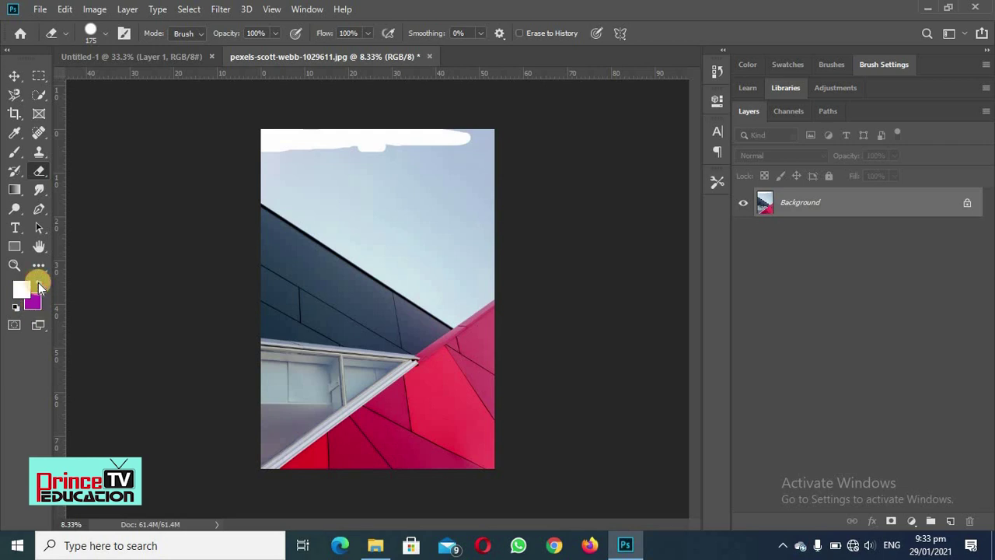
pyautogui.moveTo(339, 154)
pyautogui.mouseDown()
pyautogui.moveTo(291, 137)
pyautogui.moveTo(299, 126)
pyautogui.moveTo(261, 137)
pyautogui.moveTo(299, 147)
pyautogui.moveTo(278, 136)
pyautogui.moveTo(365, 145)
pyautogui.moveTo(280, 131)
pyautogui.moveTo(322, 145)
pyautogui.moveTo(393, 145)
pyautogui.moveTo(377, 124)
pyautogui.moveTo(351, 136)
pyautogui.moveTo(380, 142)
pyautogui.mouseUp()
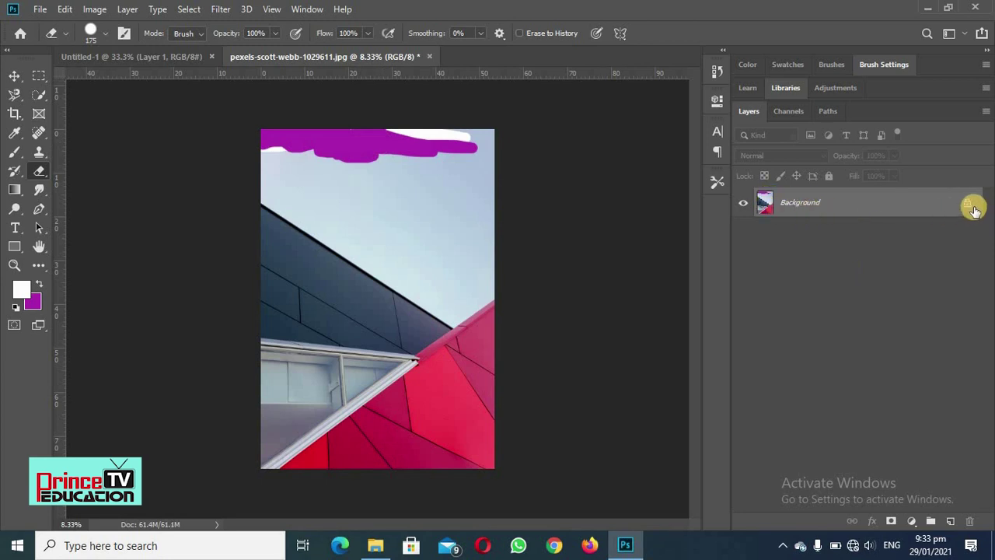
# Step: Convert the locked Background into a regular layer named "picture"
pyautogui.doubleClick(809, 205)
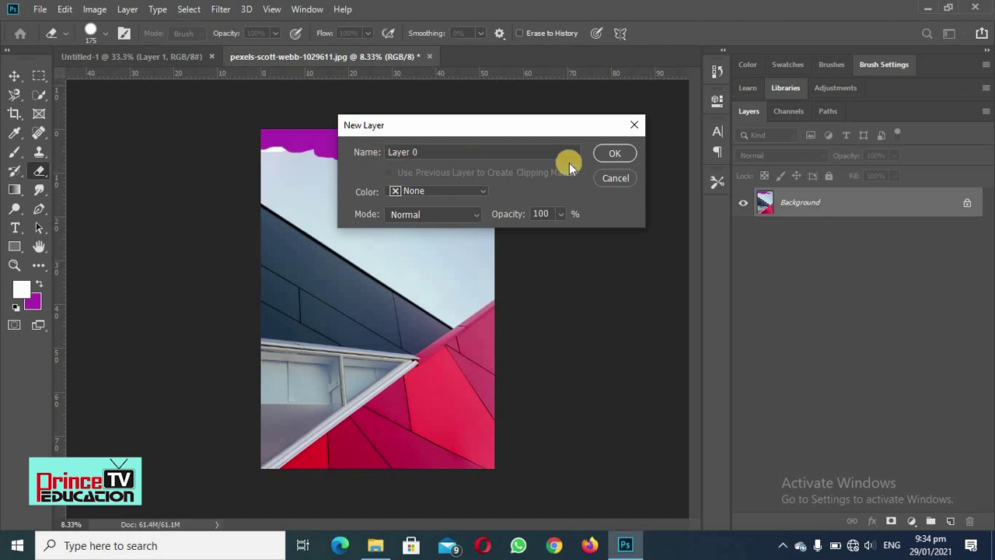
pyautogui.click(435, 153)
pyautogui.press('BackSpace')
pyautogui.press('BackSpace')
pyautogui.press('BackSpace')
pyautogui.press('BackSpace')
pyautogui.press('BackSpace')
pyautogui.press('BackSpace')
pyautogui.press('BackSpace')
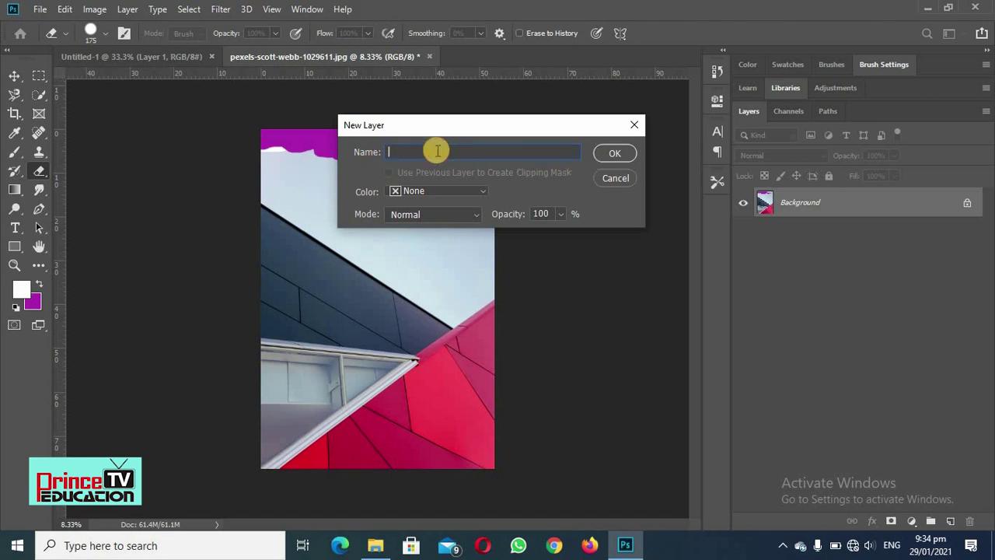
pyautogui.write('o')
pyautogui.press('BackSpace')
pyautogui.write('picture')
pyautogui.click(610, 155)
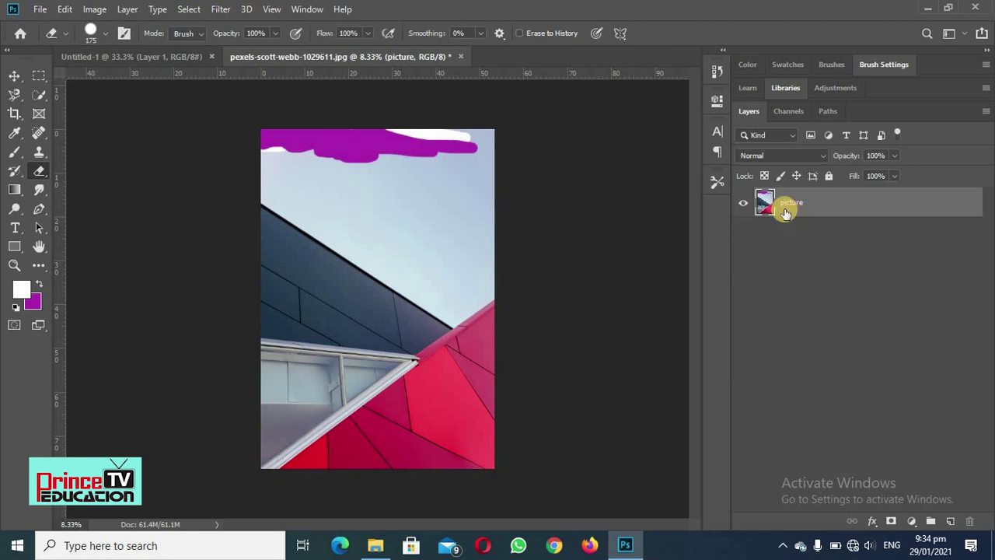
# Step: Add a new empty layer and place it below the picture layer
pyautogui.click(950, 521)
pyautogui.moveTo(764, 192); pyautogui.dragTo(773, 260)
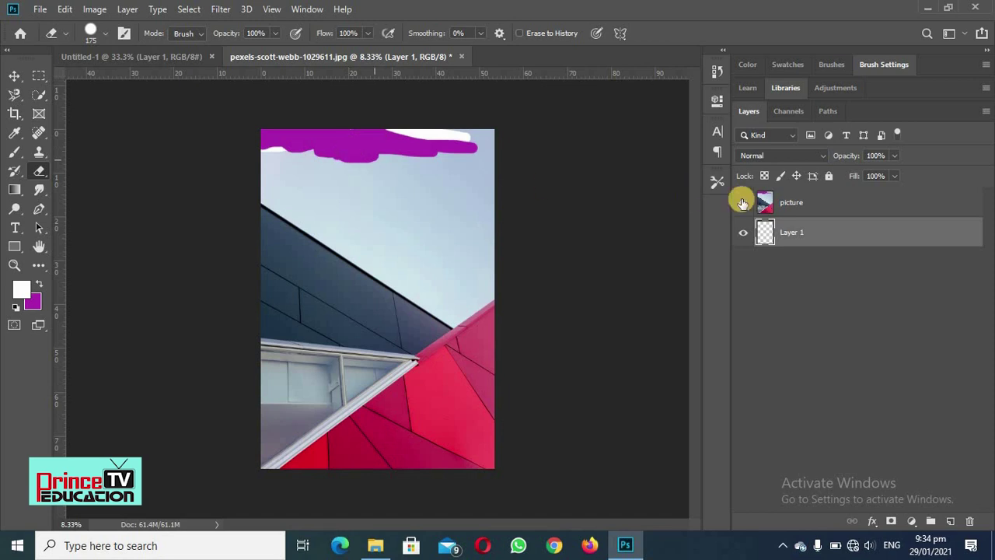
# Step: Erase the purple and white strokes and the upper part of the sky on the picture layer to transparency
pyautogui.click(786, 206)
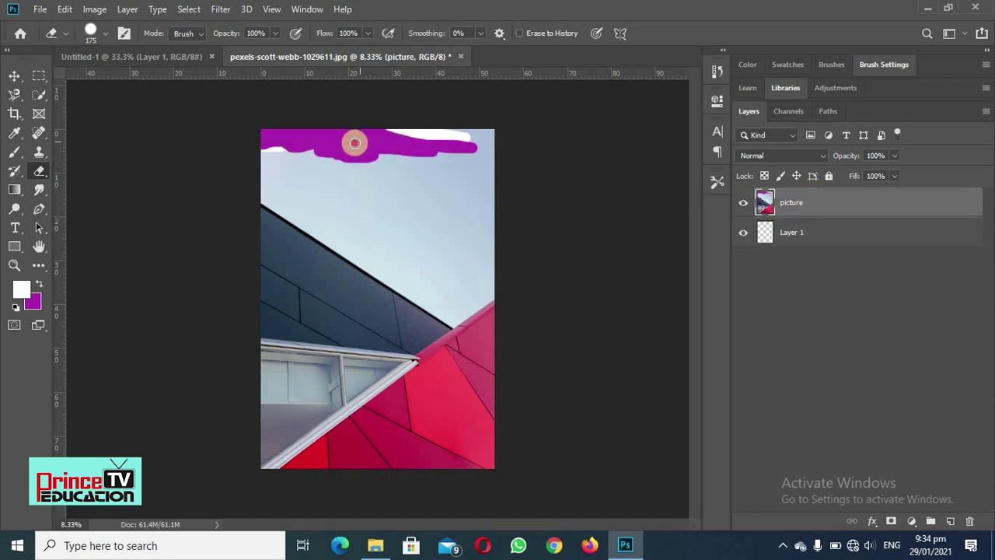
pyautogui.moveTo(350, 140)
pyautogui.mouseDown()
pyautogui.moveTo(360, 138)
pyautogui.moveTo(303, 138)
pyautogui.moveTo(289, 127)
pyautogui.moveTo(318, 148)
pyautogui.moveTo(252, 142)
pyautogui.moveTo(337, 149)
pyautogui.moveTo(368, 129)
pyautogui.moveTo(355, 132)
pyautogui.mouseUp()
pyautogui.moveTo(442, 153)
pyautogui.mouseDown()
pyautogui.moveTo(471, 135)
pyautogui.moveTo(455, 122)
pyautogui.moveTo(391, 132)
pyautogui.moveTo(456, 158)
pyautogui.moveTo(511, 144)
pyautogui.moveTo(463, 145)
pyautogui.moveTo(422, 189)
pyautogui.moveTo(381, 171)
pyautogui.moveTo(253, 153)
pyautogui.moveTo(380, 195)
pyautogui.moveTo(391, 167)
pyautogui.moveTo(403, 179)
pyautogui.moveTo(482, 195)
pyautogui.moveTo(493, 178)
pyautogui.moveTo(422, 163)
pyautogui.moveTo(426, 150)
pyautogui.mouseUp()
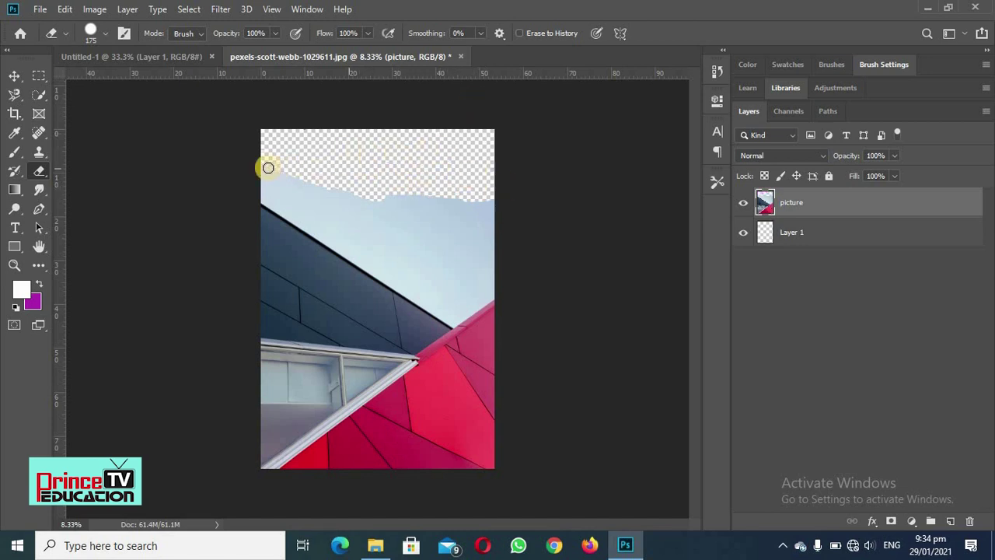
pyautogui.moveTo(268, 168)
pyautogui.mouseDown()
pyautogui.moveTo(255, 199)
pyautogui.moveTo(254, 176)
pyautogui.mouseUp()
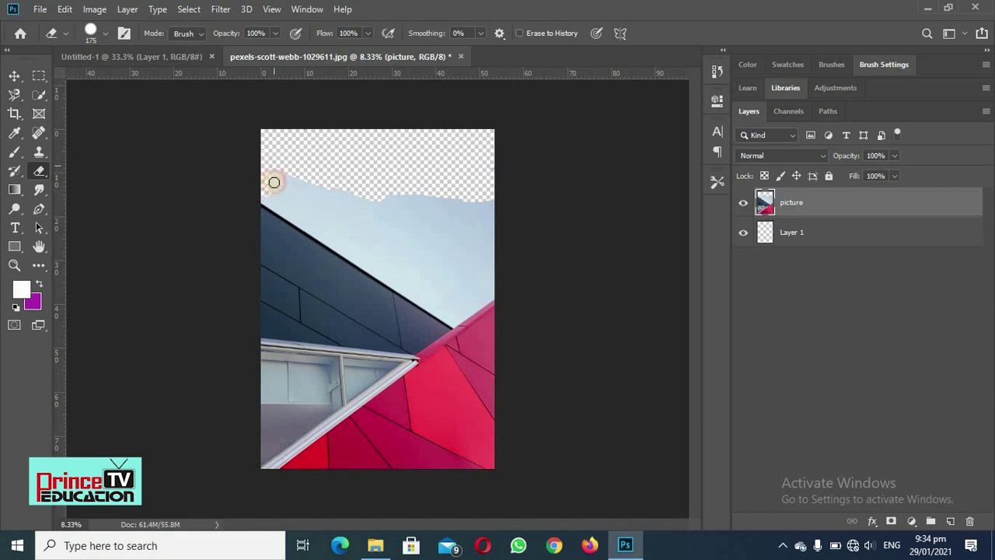
pyautogui.moveTo(282, 193)
pyautogui.mouseDown()
pyautogui.moveTo(307, 189)
pyautogui.moveTo(290, 187)
pyautogui.moveTo(298, 178)
pyautogui.moveTo(329, 195)
pyautogui.moveTo(361, 194)
pyautogui.moveTo(368, 206)
pyautogui.moveTo(413, 208)
pyautogui.moveTo(416, 196)
pyautogui.moveTo(482, 226)
pyautogui.moveTo(487, 192)
pyautogui.moveTo(494, 210)
pyautogui.moveTo(486, 262)
pyautogui.moveTo(480, 231)
pyautogui.moveTo(468, 241)
pyautogui.moveTo(500, 254)
pyautogui.moveTo(471, 235)
pyautogui.mouseUp()
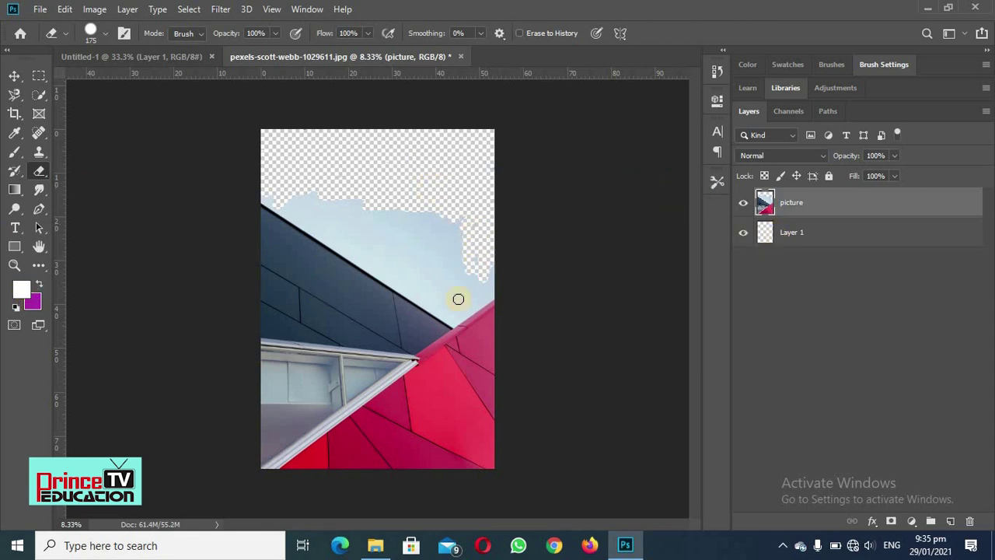
# Step: Select the empty layer beneath the picture layer
pyautogui.click(765, 236)
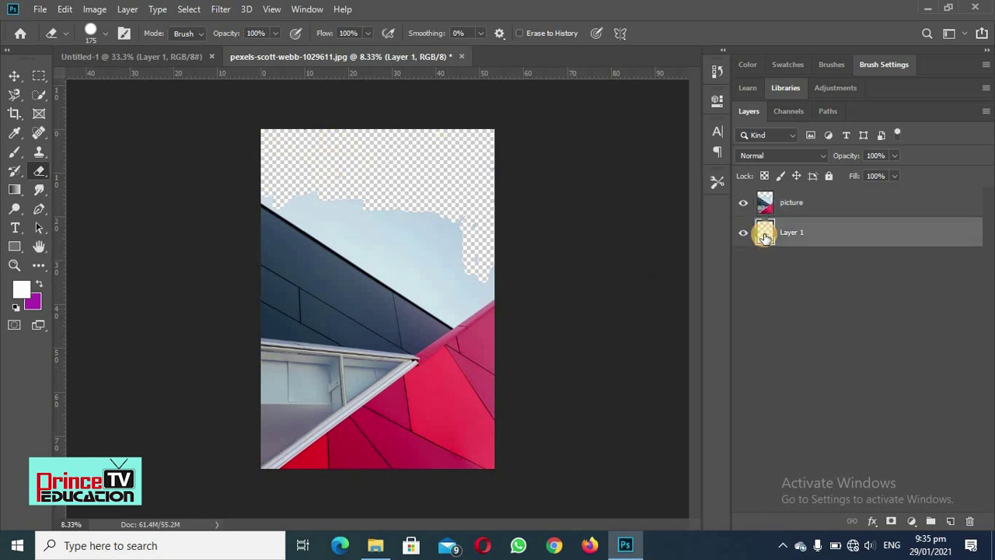
pyautogui.click(22, 292)
pyautogui.click(432, 88)
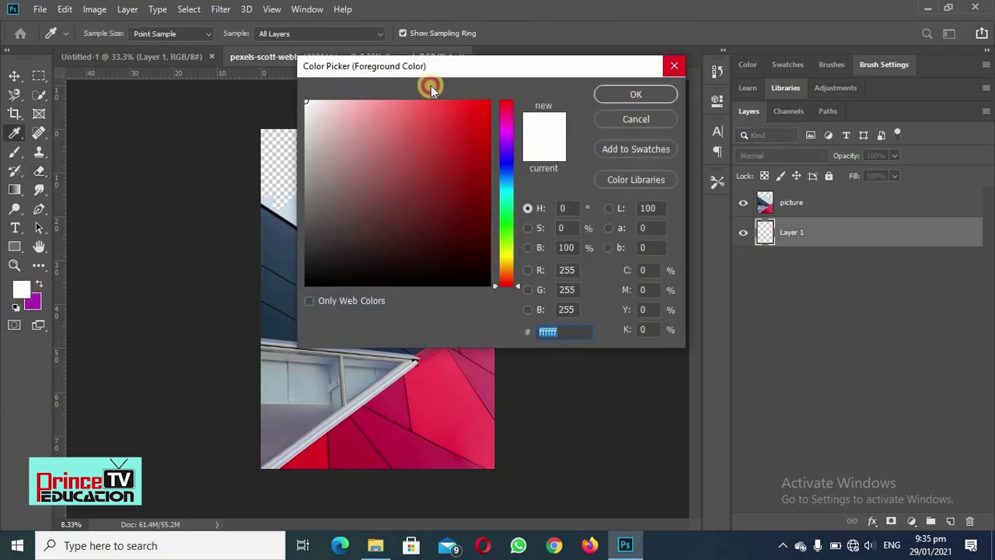
pyautogui.click(674, 66)
# Step: Draw a white rectangle about 3836 × 5595 px over the whole canvas, beneath the picture, and swap the foreground and background colors
pyautogui.click(8, 247)
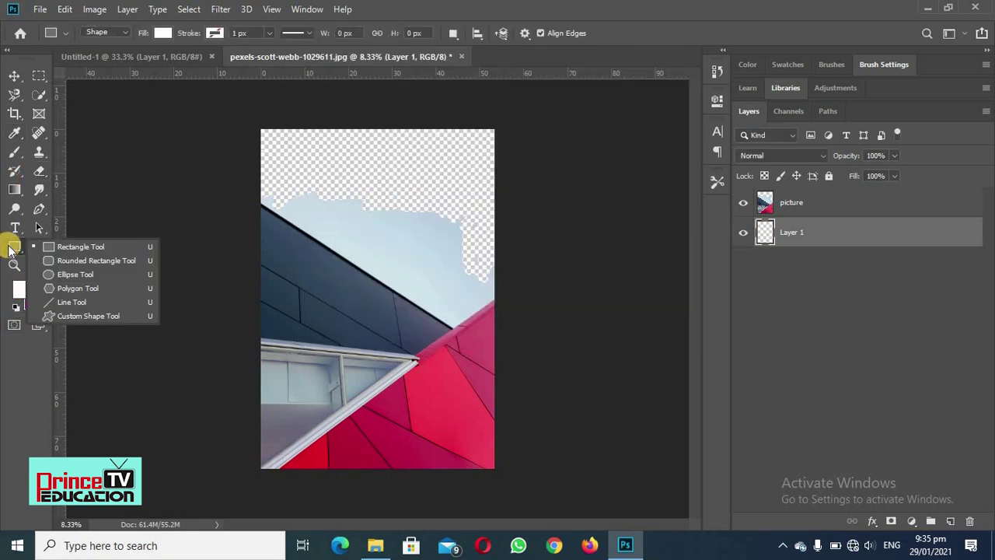
pyautogui.click(56, 247)
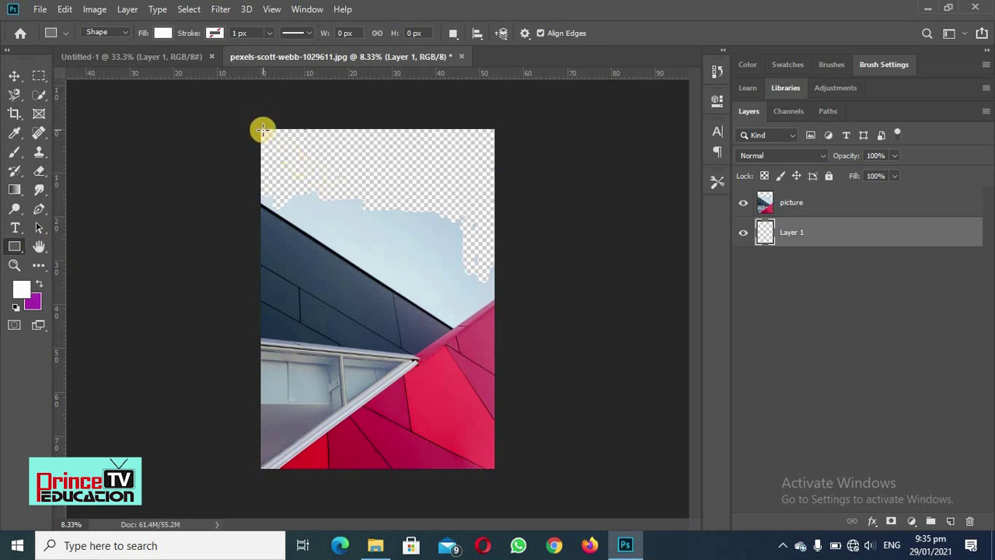
pyautogui.moveTo(261, 128); pyautogui.dragTo(494, 468)
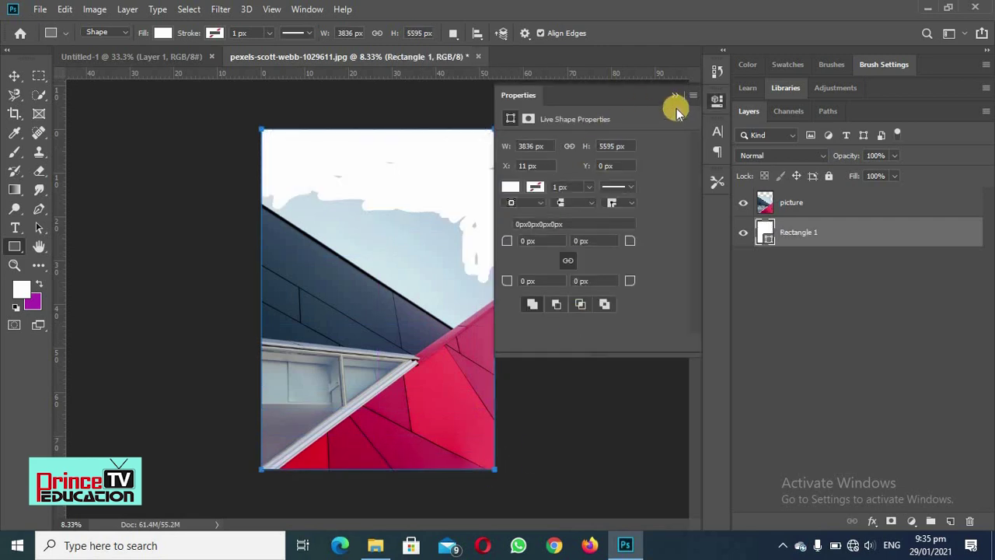
pyautogui.click(39, 282)
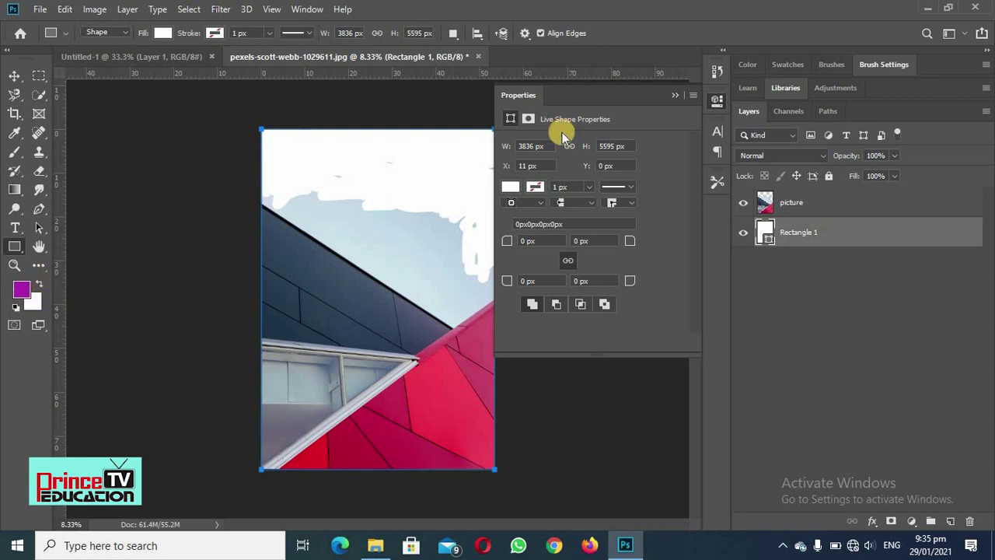
pyautogui.click(677, 94)
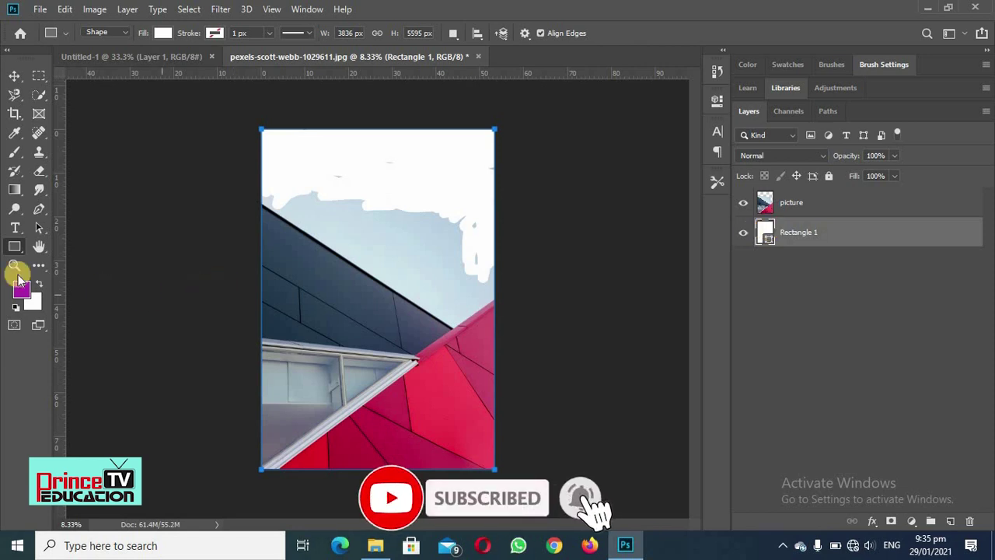
# Step: Change the rectangle's fill color to bright green
pyautogui.doubleClick(765, 232)
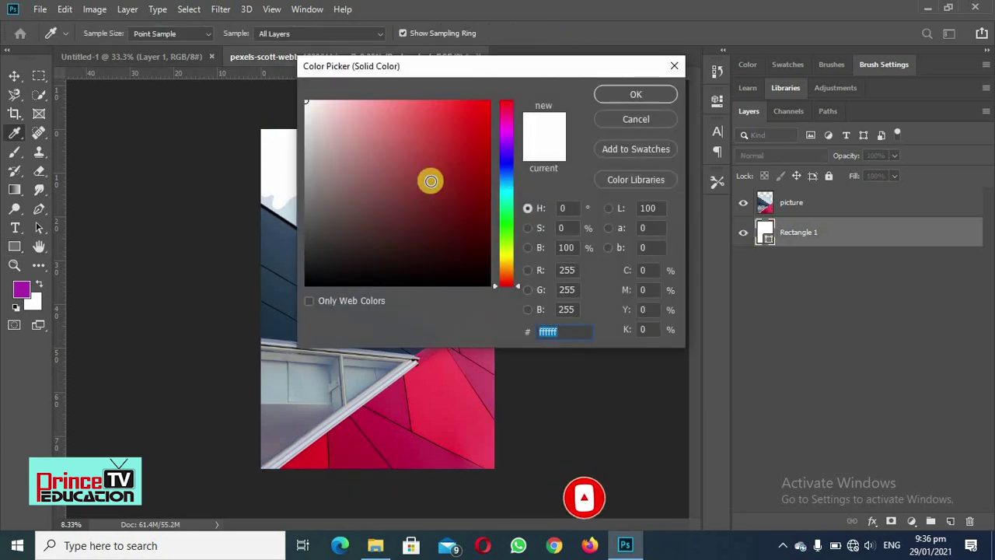
pyautogui.click(471, 115)
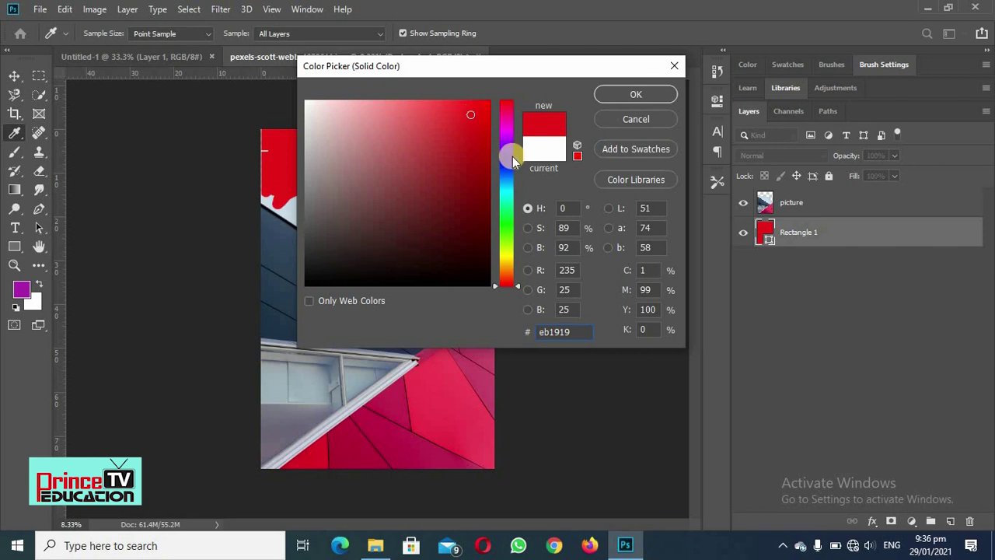
pyautogui.click(506, 232)
pyautogui.click(630, 92)
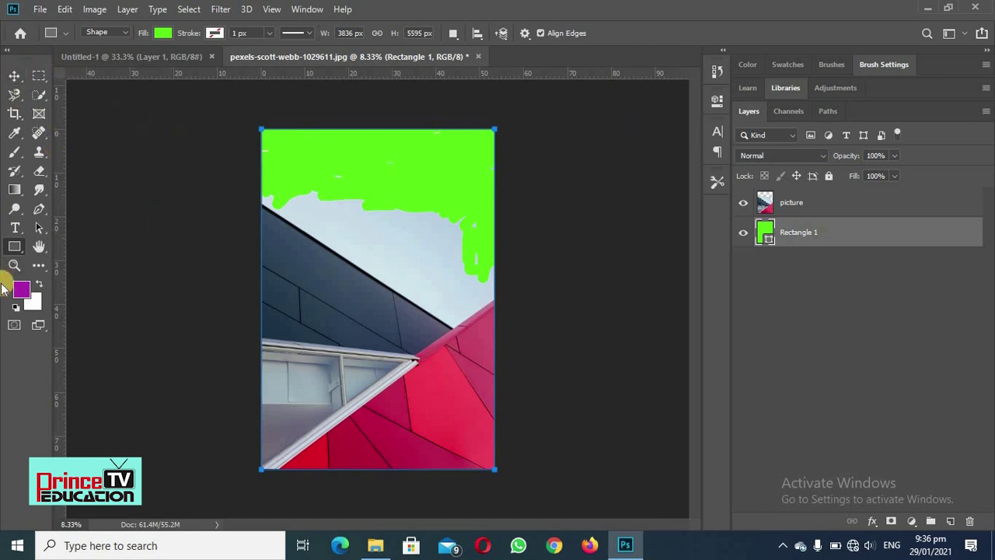
# Step: Activate the Eraser Tool and rasterize the green rectangle's shape layer
pyautogui.click(39, 171)
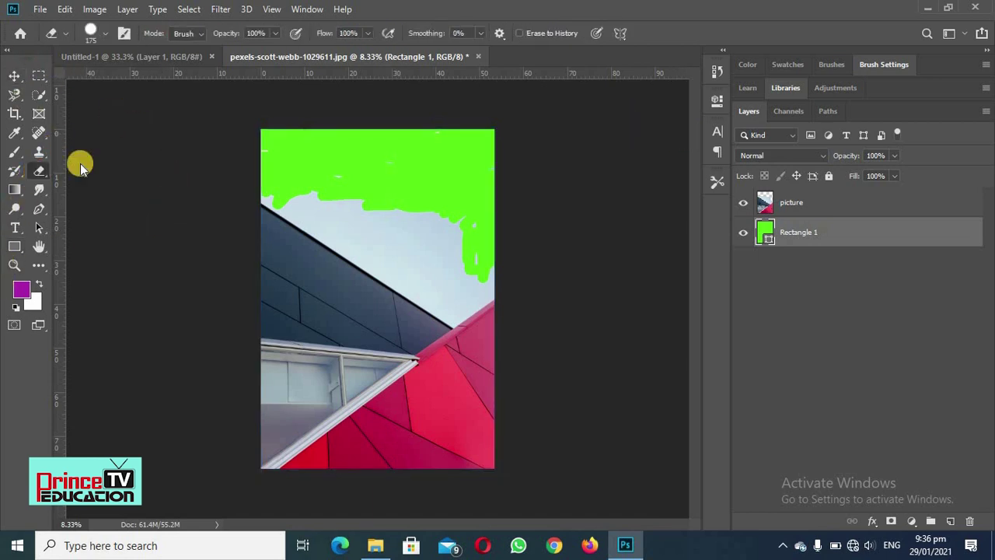
pyautogui.click(337, 191)
pyautogui.click(441, 209)
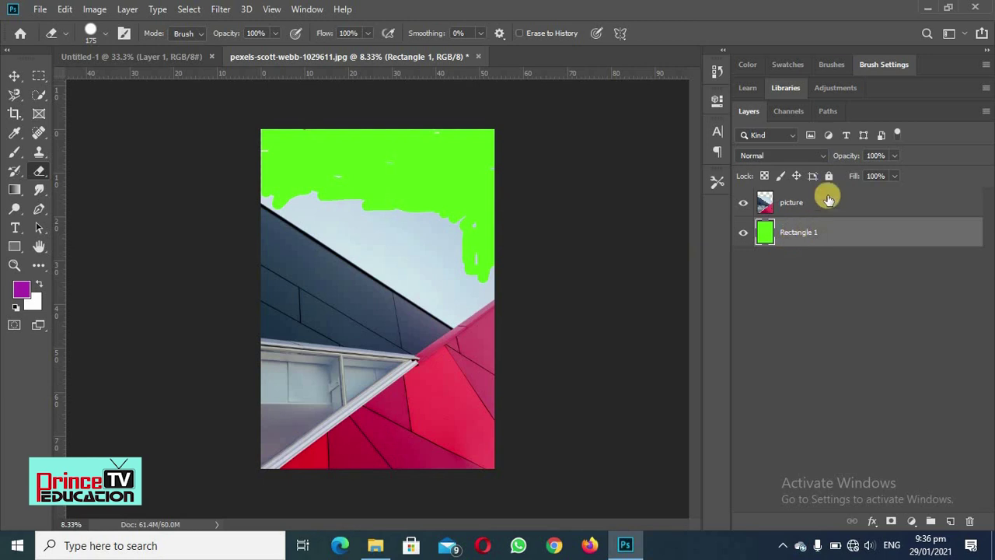
# Step: Erase the remaining sky on the picture layer down to the building edges and hide the green rectangle layer
pyautogui.click(816, 206)
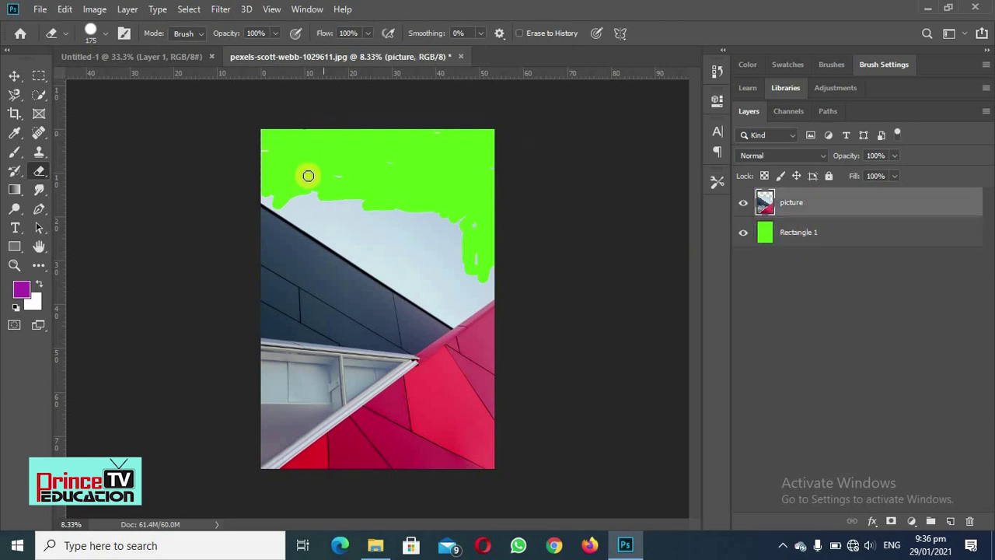
pyautogui.moveTo(312, 186)
pyautogui.mouseDown()
pyautogui.moveTo(315, 211)
pyautogui.moveTo(261, 195)
pyautogui.moveTo(322, 250)
pyautogui.moveTo(317, 237)
pyautogui.moveTo(432, 314)
pyautogui.moveTo(407, 337)
pyautogui.moveTo(428, 312)
pyautogui.moveTo(452, 323)
pyautogui.moveTo(489, 309)
pyautogui.moveTo(487, 296)
pyautogui.moveTo(504, 285)
pyautogui.moveTo(458, 297)
pyautogui.moveTo(442, 276)
pyautogui.moveTo(480, 264)
pyautogui.moveTo(491, 278)
pyautogui.moveTo(423, 283)
pyautogui.moveTo(448, 312)
pyautogui.moveTo(411, 279)
pyautogui.moveTo(311, 232)
pyautogui.moveTo(304, 217)
pyautogui.moveTo(406, 281)
pyautogui.moveTo(360, 234)
pyautogui.moveTo(336, 188)
pyautogui.moveTo(374, 216)
pyautogui.moveTo(360, 197)
pyautogui.moveTo(435, 287)
pyautogui.moveTo(435, 258)
pyautogui.moveTo(413, 246)
pyautogui.moveTo(442, 280)
pyautogui.moveTo(412, 278)
pyautogui.moveTo(469, 286)
pyautogui.mouseUp()
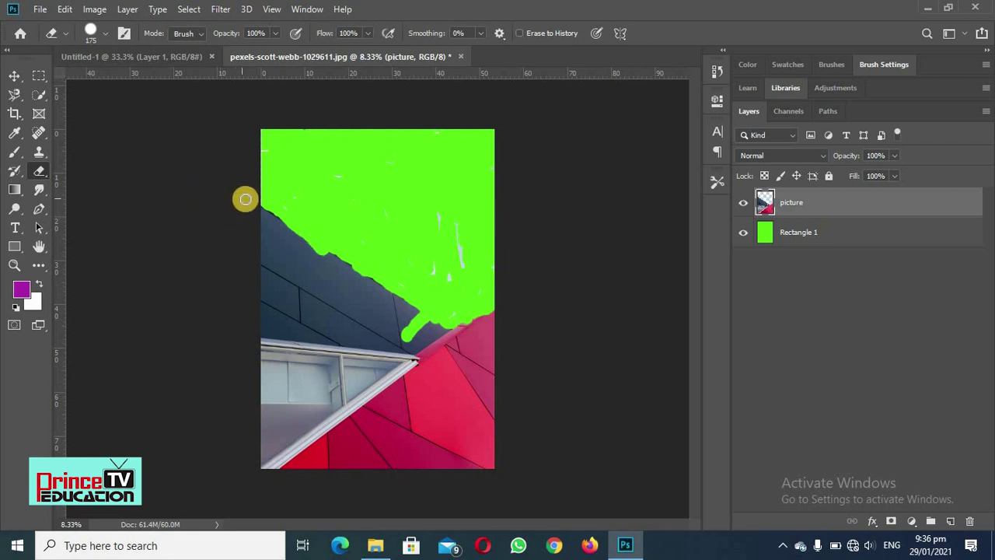
pyautogui.moveTo(255, 203)
pyautogui.mouseDown()
pyautogui.moveTo(446, 318)
pyautogui.moveTo(445, 213)
pyautogui.moveTo(445, 263)
pyautogui.moveTo(425, 260)
pyautogui.moveTo(430, 219)
pyautogui.moveTo(440, 283)
pyautogui.moveTo(429, 268)
pyautogui.moveTo(453, 280)
pyautogui.moveTo(458, 269)
pyautogui.moveTo(314, 199)
pyautogui.moveTo(261, 206)
pyautogui.moveTo(276, 220)
pyautogui.moveTo(256, 151)
pyautogui.moveTo(257, 167)
pyautogui.moveTo(284, 153)
pyautogui.mouseUp()
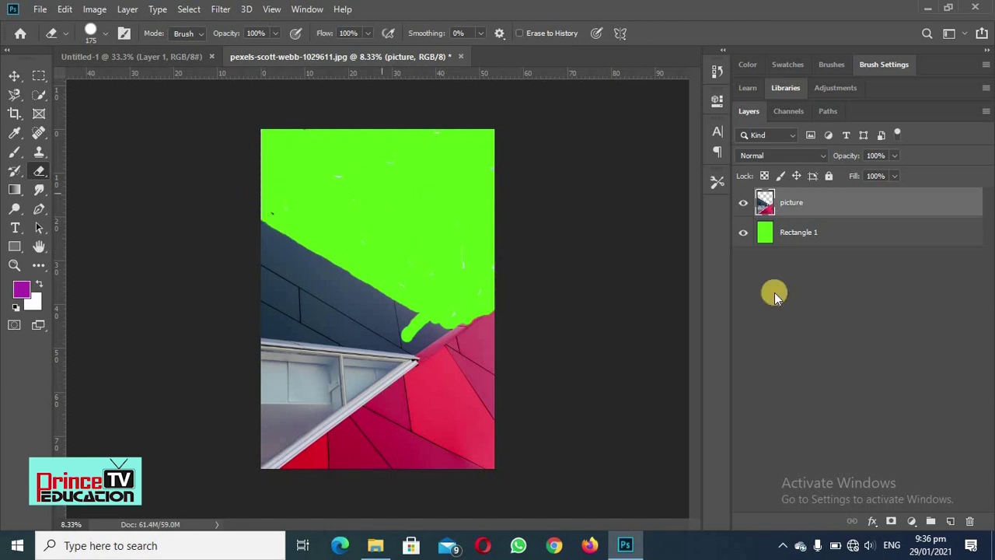
pyautogui.click(743, 232)
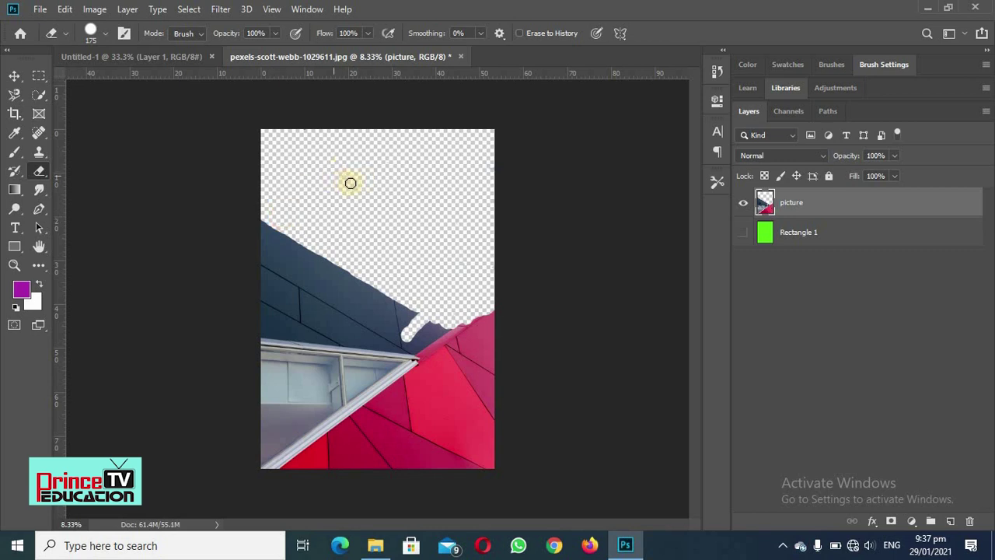
# Step: Set the eraser opacity to 35% and partially erase a strip along the upper edge of the dark blue wall
pyautogui.click(274, 32)
pyautogui.moveTo(239, 49); pyautogui.dragTo(231, 49)
pyautogui.moveTo(270, 245)
pyautogui.mouseDown()
pyautogui.moveTo(332, 279)
pyautogui.moveTo(283, 243)
pyautogui.moveTo(328, 259)
pyautogui.moveTo(331, 270)
pyautogui.moveTo(343, 266)
pyautogui.moveTo(330, 255)
pyautogui.moveTo(277, 242)
pyautogui.moveTo(276, 221)
pyautogui.moveTo(274, 243)
pyautogui.moveTo(259, 228)
pyautogui.moveTo(278, 210)
pyautogui.moveTo(356, 206)
pyautogui.moveTo(310, 169)
pyautogui.moveTo(314, 215)
pyautogui.moveTo(299, 162)
pyautogui.moveTo(324, 242)
pyautogui.moveTo(278, 235)
pyautogui.moveTo(304, 258)
pyautogui.moveTo(264, 241)
pyautogui.moveTo(327, 267)
pyautogui.mouseUp()
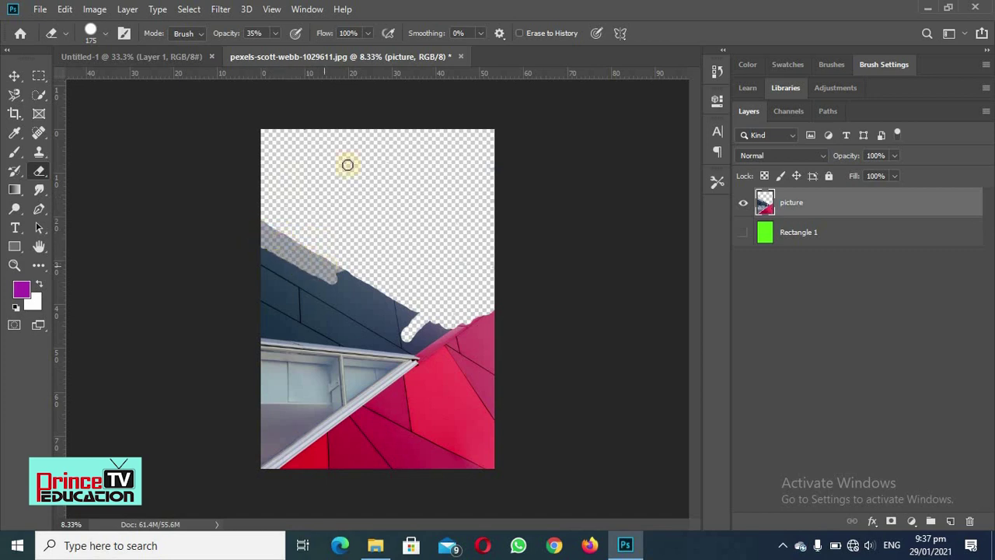
# Step: Set the eraser flow to 46% and partially erase a patch of the dark blue wall just below the faded strip
pyautogui.click(366, 32)
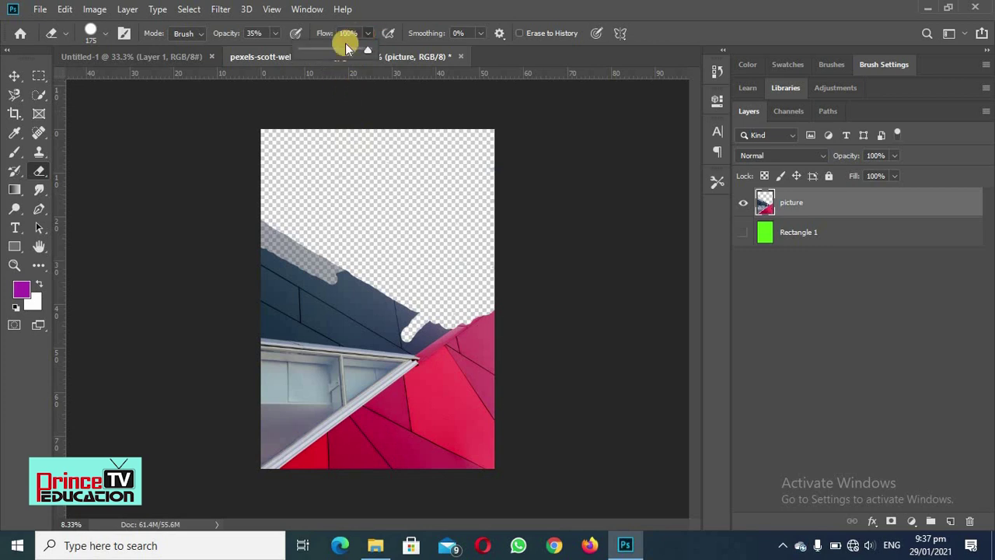
pyautogui.click(332, 53)
pyautogui.moveTo(344, 295)
pyautogui.mouseDown()
pyautogui.moveTo(365, 307)
pyautogui.moveTo(364, 288)
pyautogui.moveTo(352, 298)
pyautogui.moveTo(345, 271)
pyautogui.moveTo(346, 290)
pyautogui.moveTo(371, 291)
pyautogui.moveTo(343, 295)
pyautogui.moveTo(360, 288)
pyautogui.mouseUp()
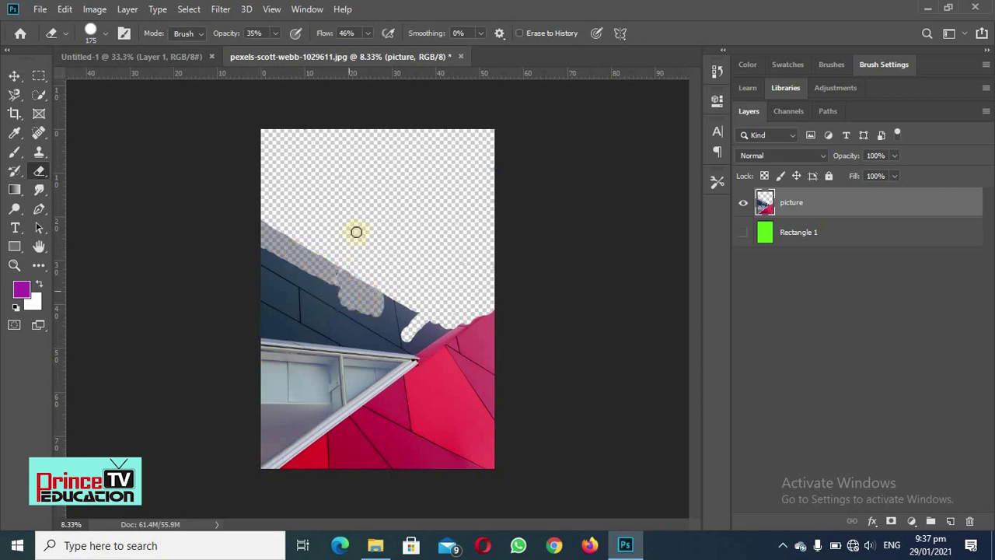
# Step: Restore the eraser flow to 100% and erase again over the faded patch near the dark blue wall's upper edge
pyautogui.click(367, 34)
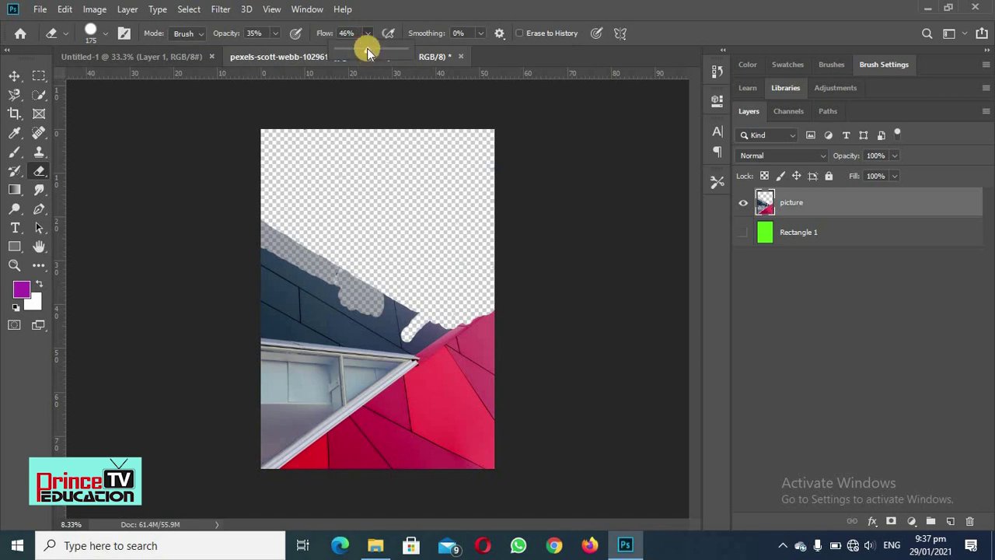
pyautogui.moveTo(391, 52); pyautogui.dragTo(420, 51)
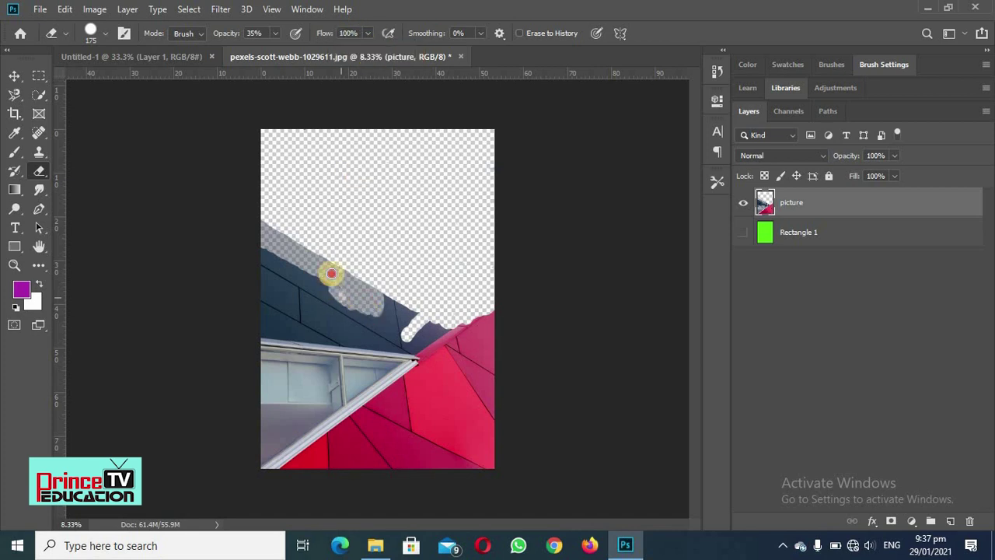
pyautogui.moveTo(339, 291)
pyautogui.mouseDown()
pyautogui.moveTo(372, 303)
pyautogui.moveTo(346, 266)
pyautogui.moveTo(323, 277)
pyautogui.moveTo(355, 297)
pyautogui.moveTo(348, 304)
pyautogui.moveTo(335, 288)
pyautogui.moveTo(335, 272)
pyautogui.moveTo(344, 295)
pyautogui.moveTo(341, 269)
pyautogui.mouseUp()
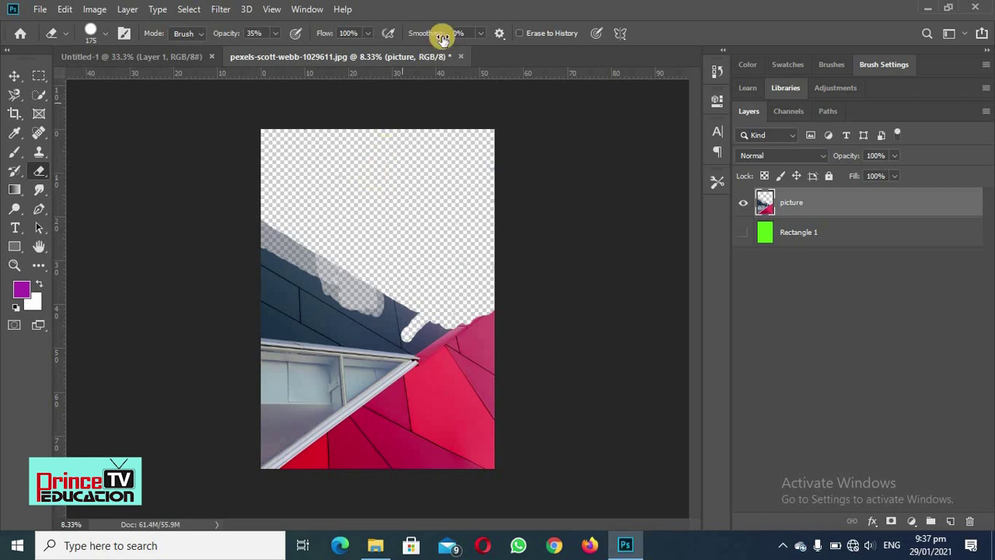
# Step: Set the eraser smoothing to 35% and erase a long winding stroke from the dark blue wall down across the red panels
pyautogui.click(482, 33)
pyautogui.moveTo(478, 50); pyautogui.dragTo(504, 50)
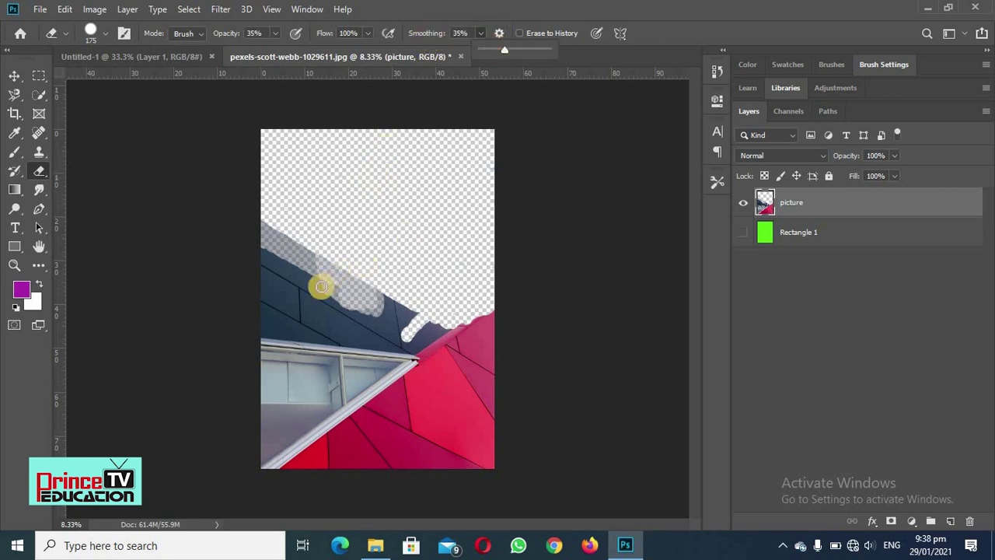
pyautogui.moveTo(321, 287)
pyautogui.mouseDown()
pyautogui.moveTo(331, 316)
pyautogui.moveTo(333, 281)
pyautogui.moveTo(339, 373)
pyautogui.moveTo(417, 371)
pyautogui.moveTo(419, 405)
pyautogui.moveTo(399, 416)
pyautogui.moveTo(334, 399)
pyautogui.moveTo(331, 427)
pyautogui.moveTo(358, 453)
pyautogui.moveTo(404, 463)
pyautogui.moveTo(435, 449)
pyautogui.moveTo(442, 421)
pyautogui.moveTo(418, 351)
pyautogui.mouseUp()
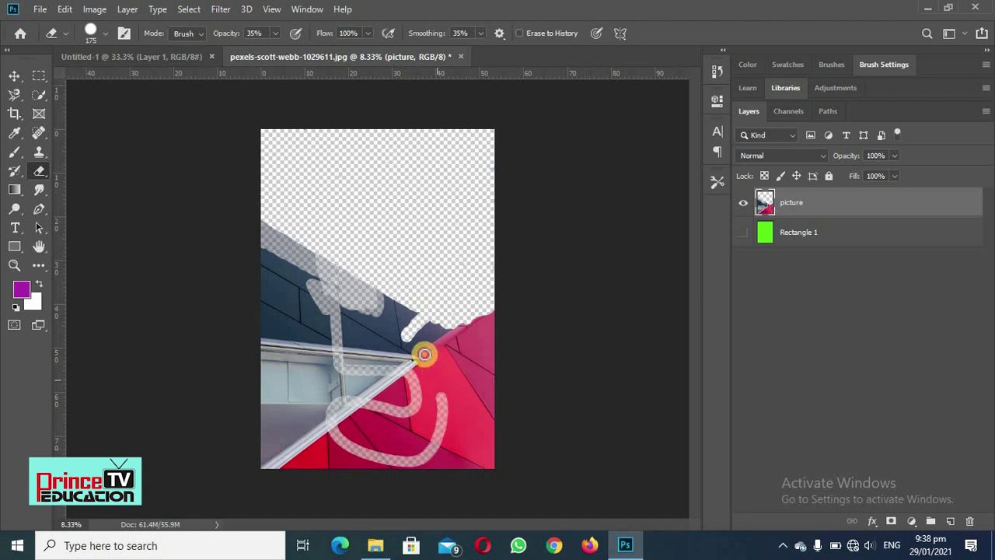
# Step: Lower the eraser smoothing to 7% and erase freehand curved strokes across the blue wall, window and red panels
pyautogui.click(478, 33)
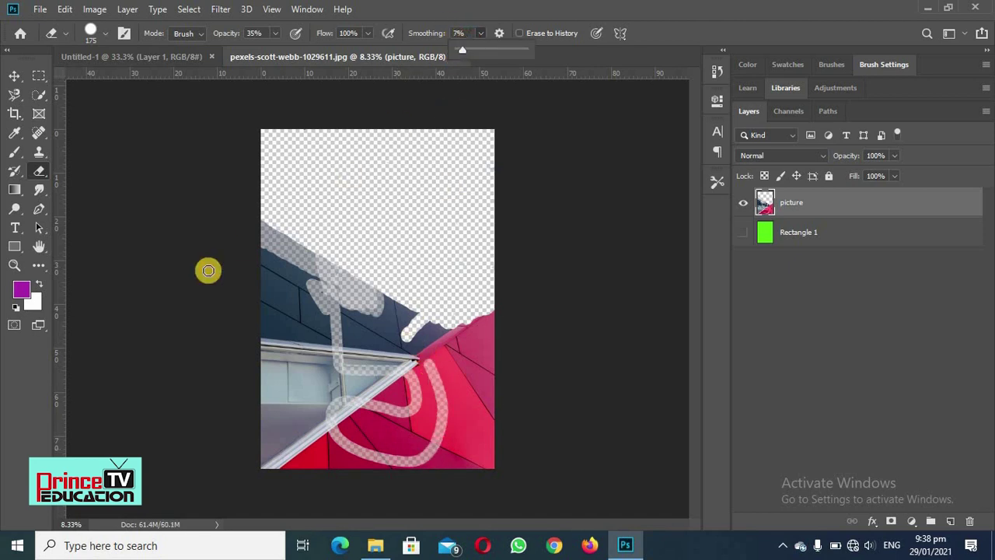
pyautogui.click(269, 251)
pyautogui.moveTo(283, 308)
pyautogui.mouseDown()
pyautogui.moveTo(324, 260)
pyautogui.moveTo(336, 312)
pyautogui.moveTo(314, 379)
pyautogui.moveTo(372, 330)
pyautogui.moveTo(395, 400)
pyautogui.moveTo(440, 407)
pyautogui.moveTo(386, 444)
pyautogui.mouseUp()
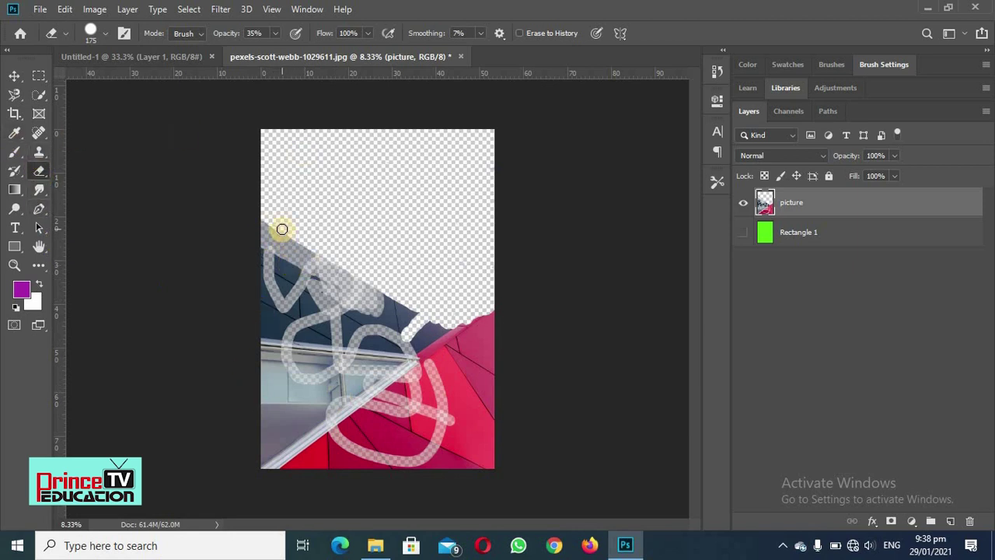
pyautogui.moveTo(282, 229)
pyautogui.mouseDown()
pyautogui.moveTo(300, 256)
pyautogui.moveTo(289, 238)
pyautogui.moveTo(316, 182)
pyautogui.mouseUp()
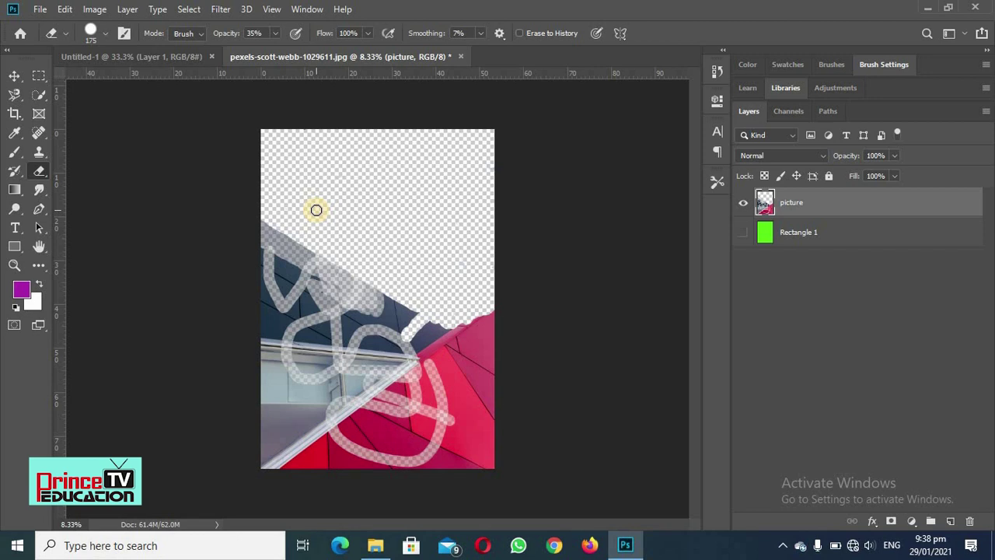
pyautogui.click(41, 170)
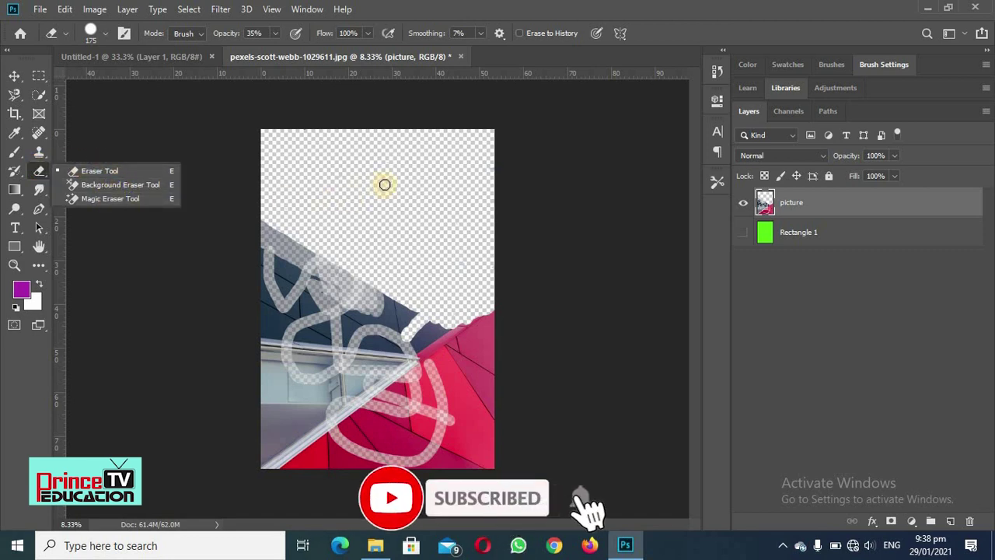
pyautogui.click(652, 10)
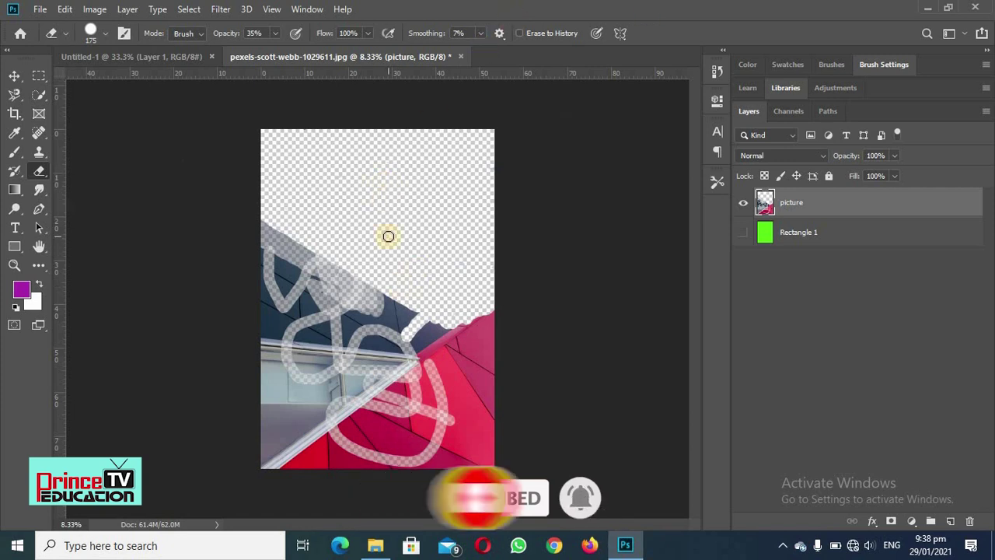